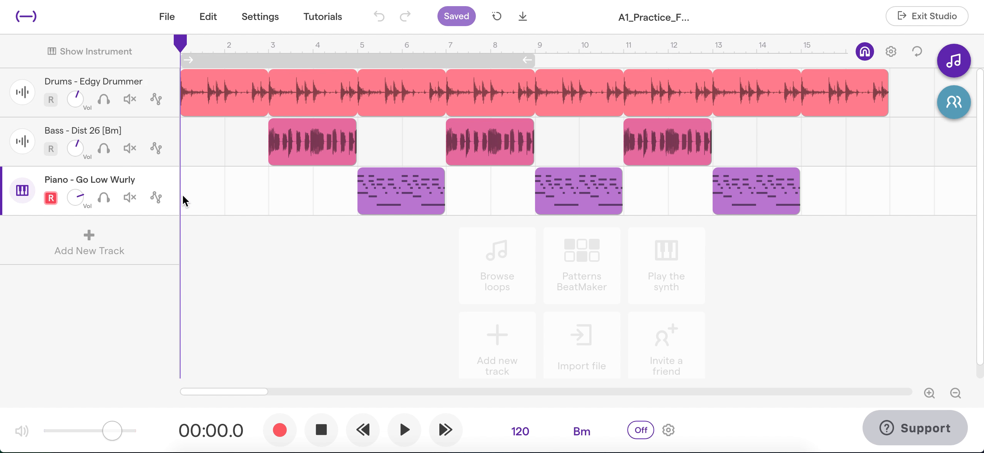
# - Delete the Piano - Go Low Wurly track
pyautogui.moveTo(172, 187)
pyautogui.click(165, 178)
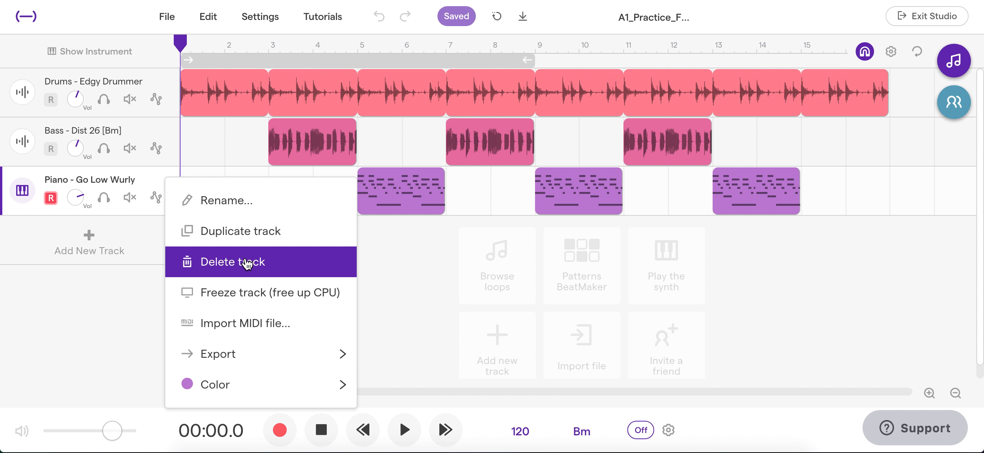
pyautogui.moveTo(243, 361)
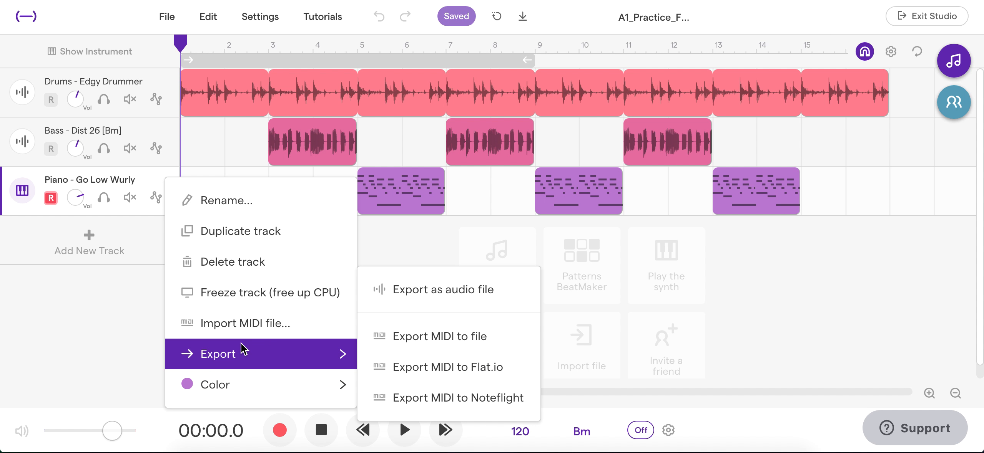
pyautogui.click(242, 271)
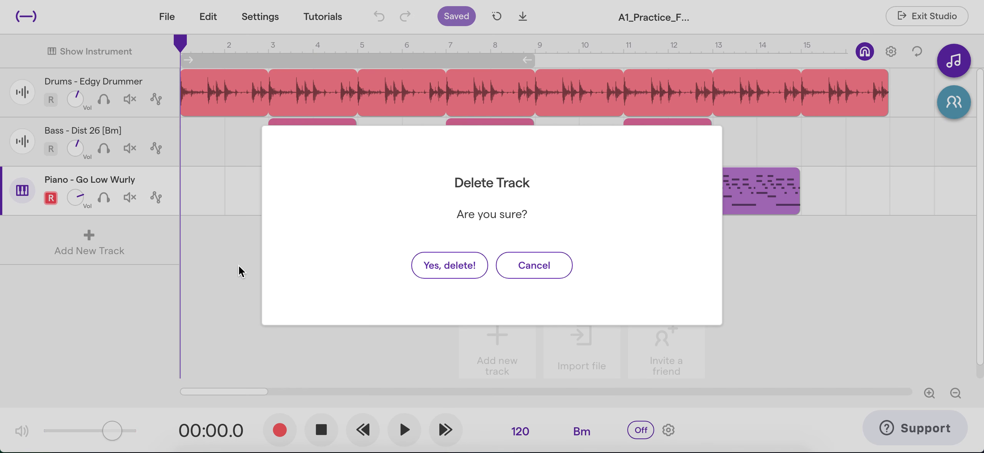
pyautogui.click(459, 274)
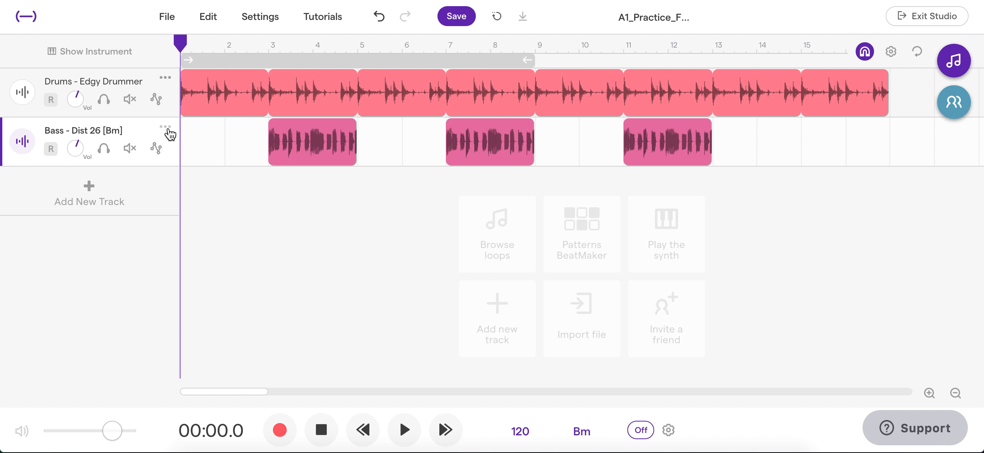
# - Delete the Bass - Dist 26 [Bm] track
pyautogui.click(168, 131)
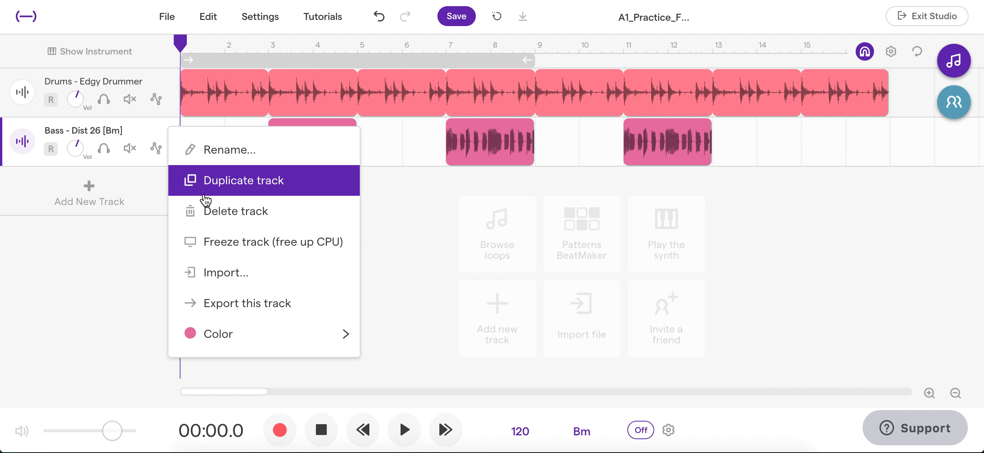
pyautogui.click(207, 214)
pyautogui.click(459, 273)
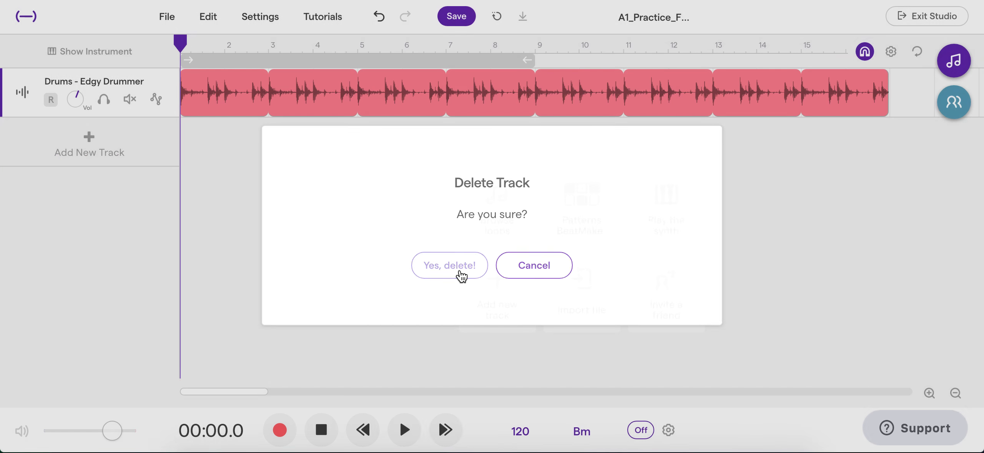
# - Delete the Drums - Edgy Drummer track, leaving the project empty
pyautogui.click(169, 81)
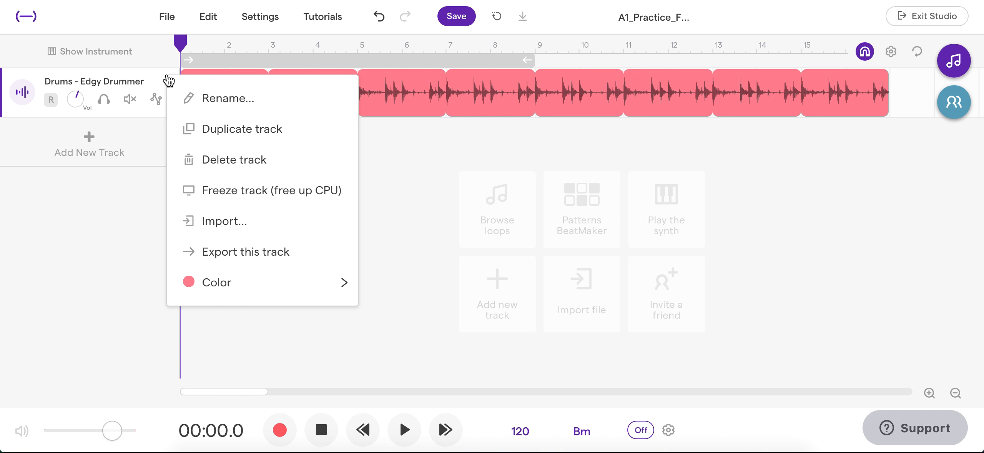
pyautogui.click(234, 168)
pyautogui.click(449, 261)
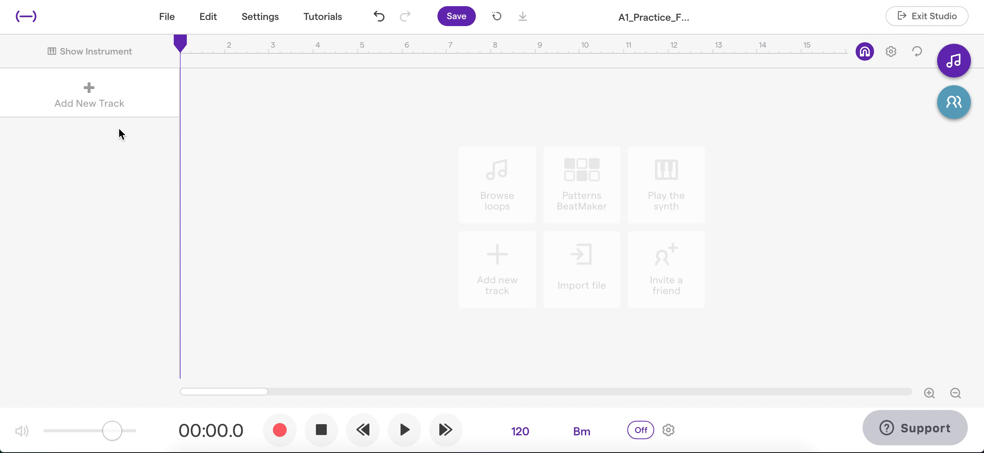
# - Open the loop browser and filter the loops by the Drums tag
pyautogui.click(312, 133)
pyautogui.moveTo(310, 41); pyautogui.dragTo(151, 32)
pyautogui.click(953, 62)
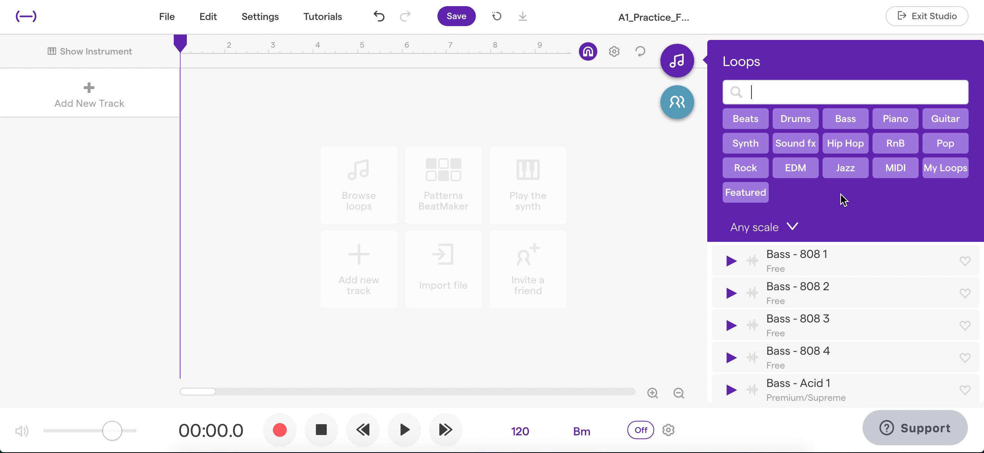
pyautogui.click(798, 120)
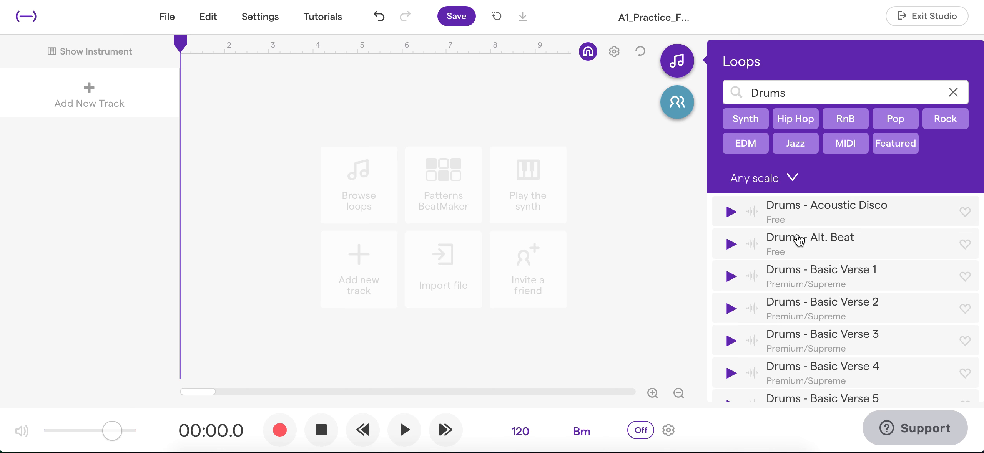
# - Preview several drum loops from the filtered list, including Black Rust Fill 4, Blast, Bouncy and D&B 11
pyautogui.scroll(-4, 732, 281)
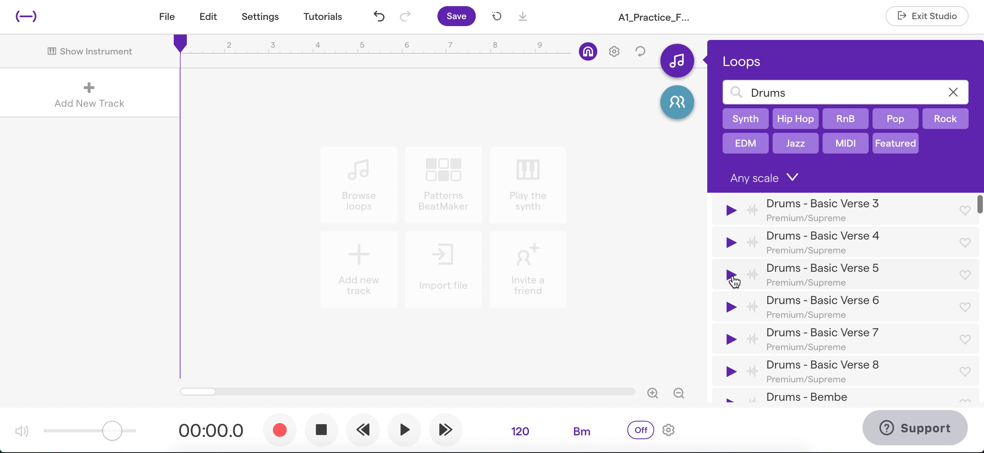
pyautogui.scroll(-5, 822, 275)
pyautogui.scroll(-5, 714, 331)
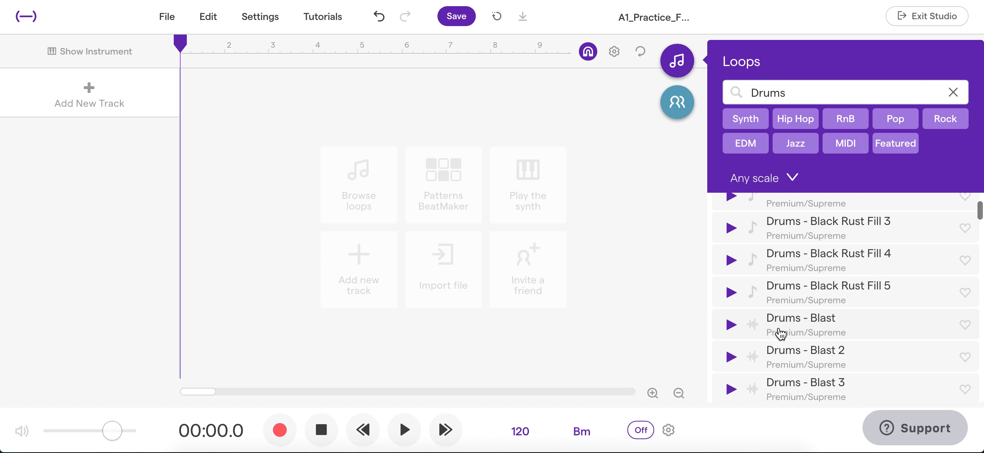
pyautogui.click(731, 260)
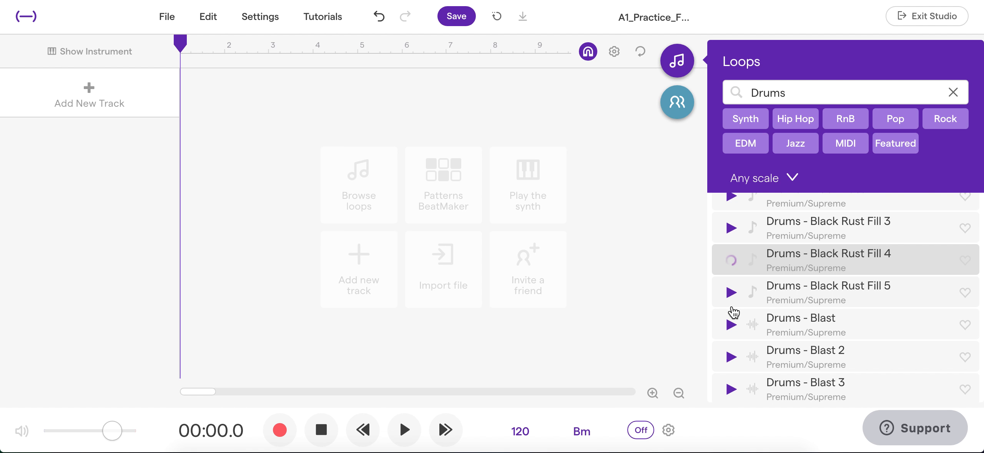
pyautogui.click(731, 326)
pyautogui.scroll(-5, 731, 334)
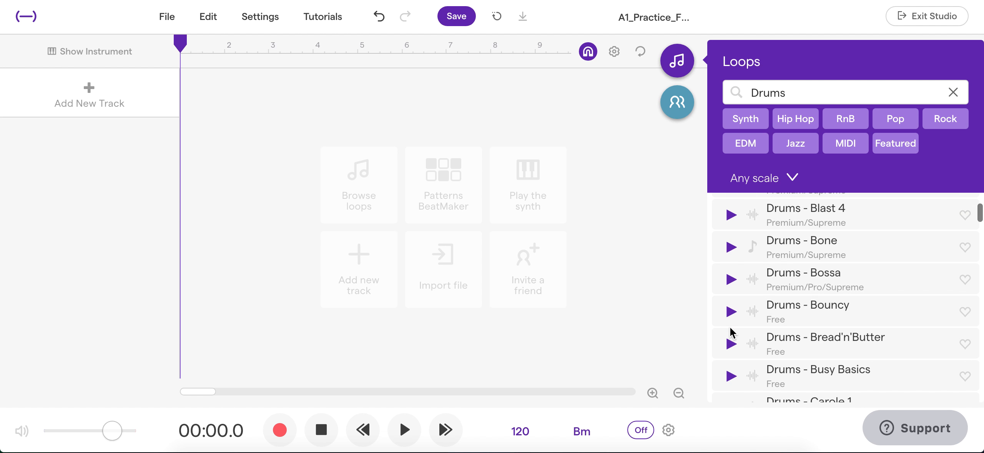
pyautogui.click(730, 313)
pyautogui.scroll(-5, 729, 314)
pyautogui.click(729, 298)
pyautogui.scroll(-5, 730, 302)
pyautogui.click(731, 318)
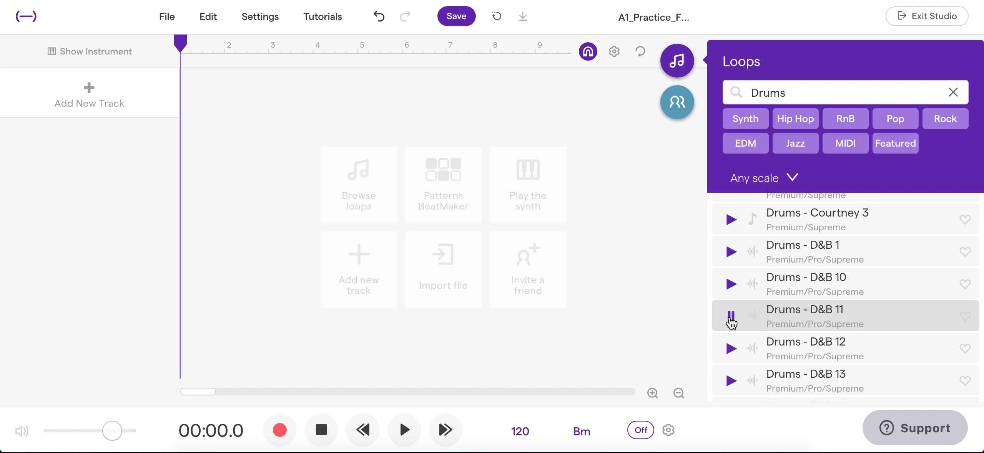
pyautogui.click(730, 318)
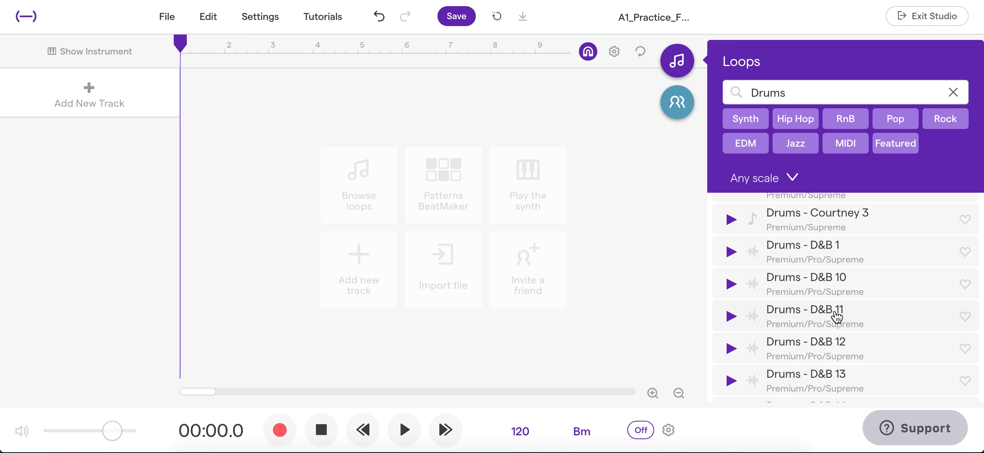
pyautogui.scroll(10, 836, 227)
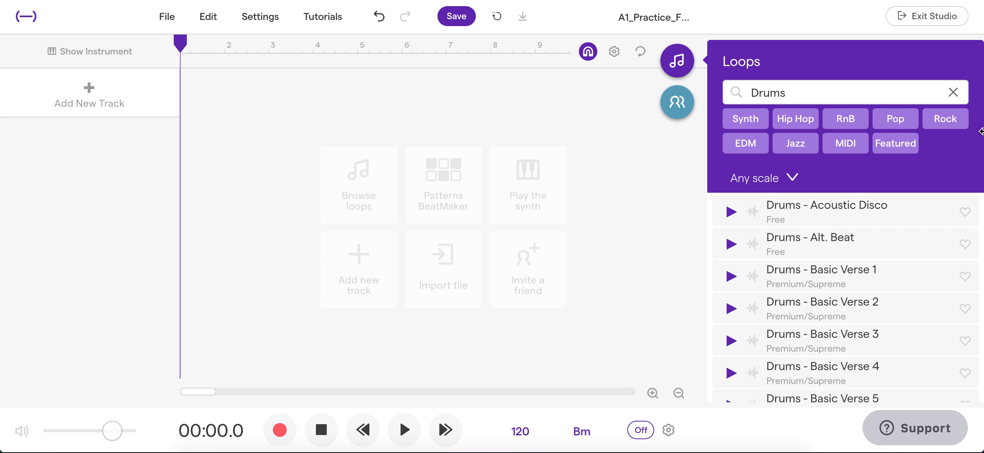
# - Add the Rock tag to the drum search and preview the Drums - Basic Verse 1 loop
pyautogui.click(956, 125)
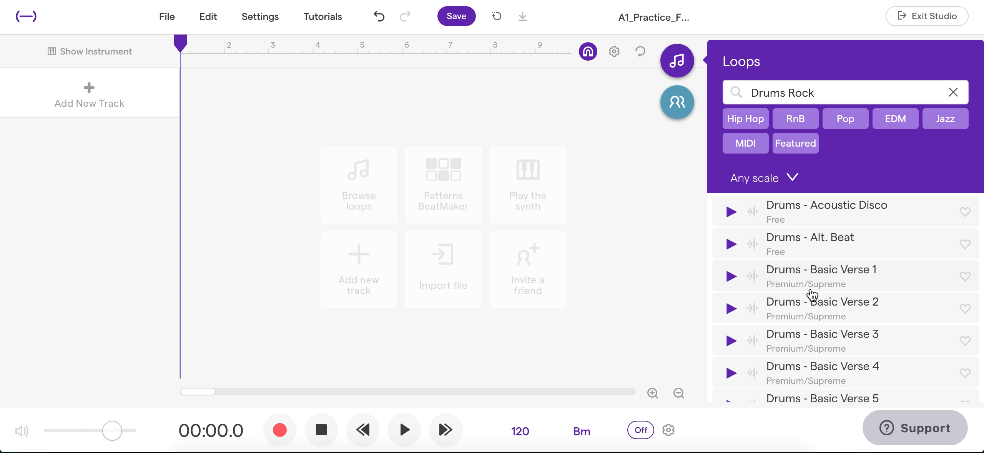
pyautogui.scroll(-3, 812, 294)
pyautogui.scroll(2, 812, 290)
pyautogui.click(732, 250)
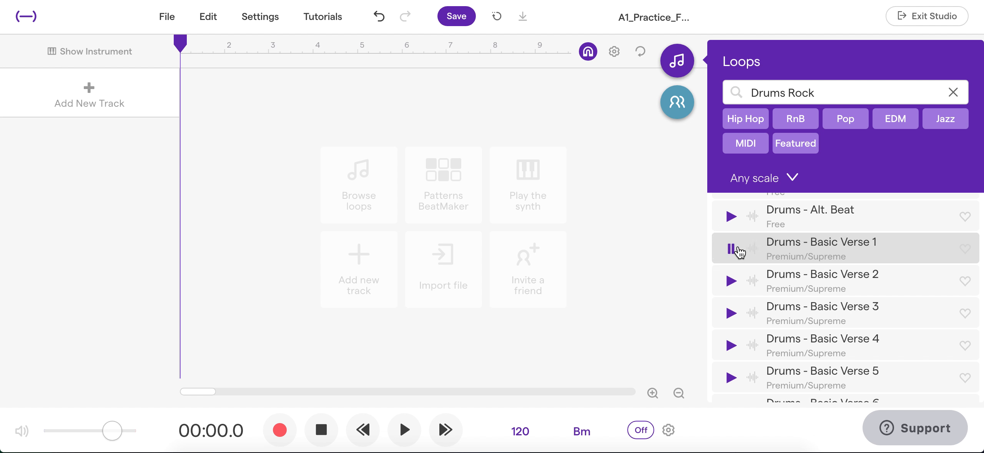
pyautogui.click(732, 249)
# - Add Drums - Basic Verse 1 to the project as a new track at bar 1 and stop playback
pyautogui.moveTo(845, 259); pyautogui.dragTo(186, 83)
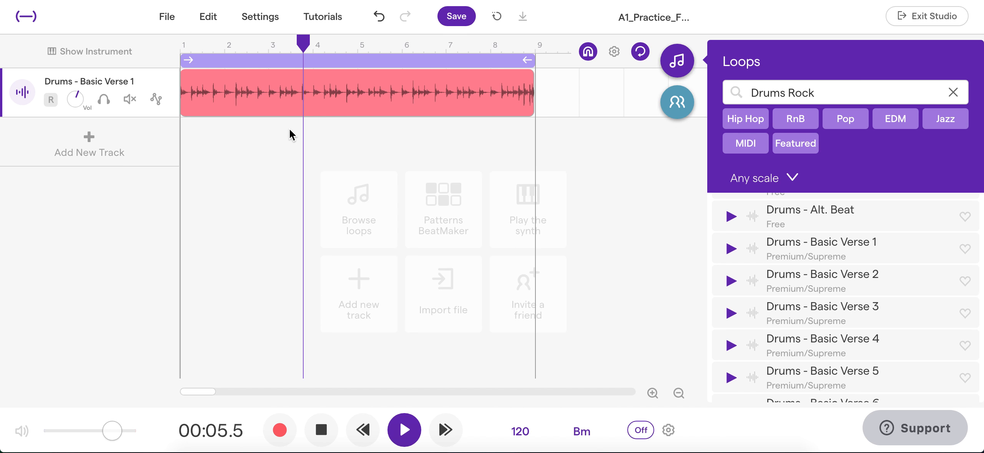
pyautogui.click(316, 428)
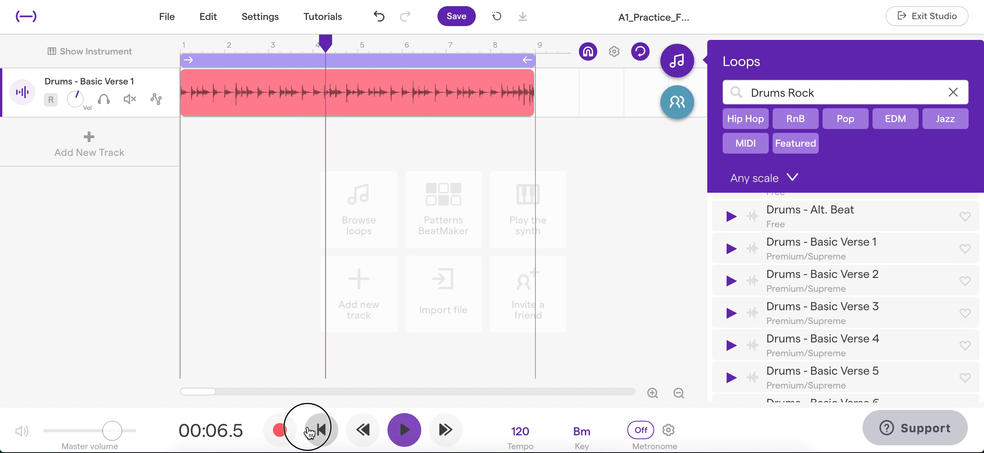
# - Clear the loop search and filter loops by the Bass and Rock tags
pyautogui.tripleClick(833, 95)
pyautogui.press('BackSpace')
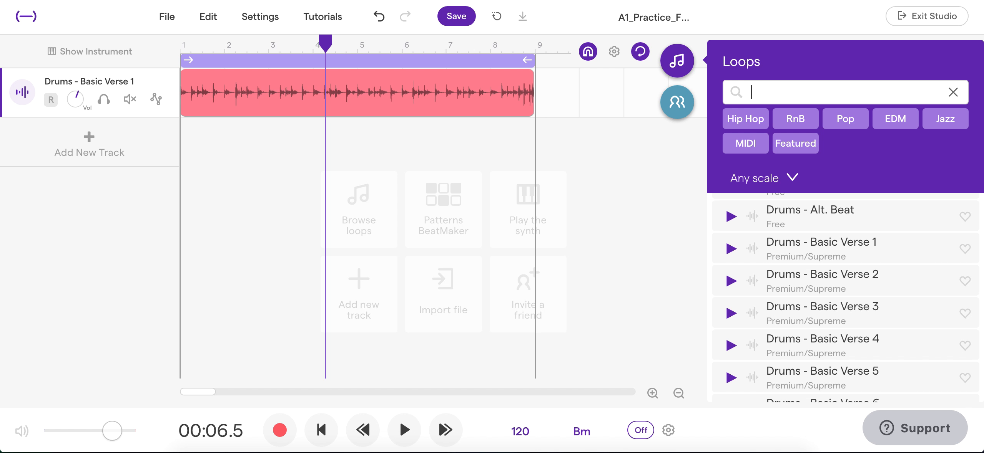
pyautogui.click(956, 93)
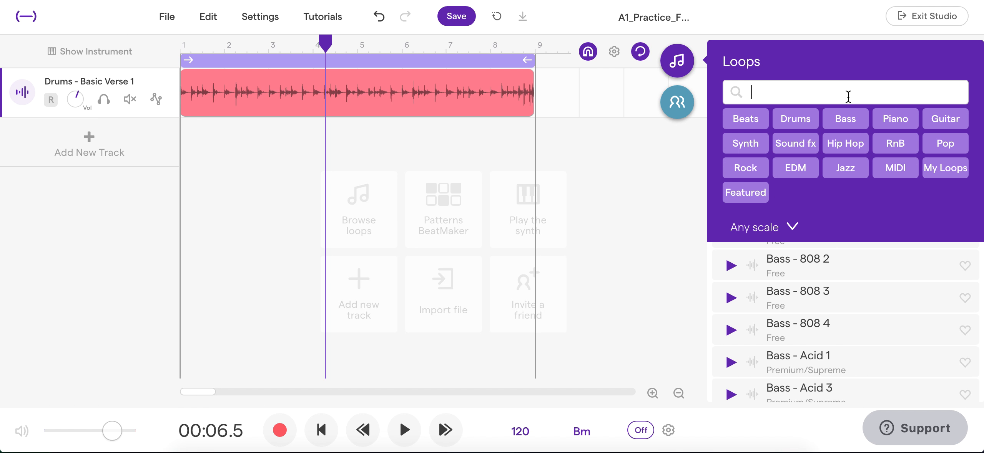
pyautogui.click(843, 122)
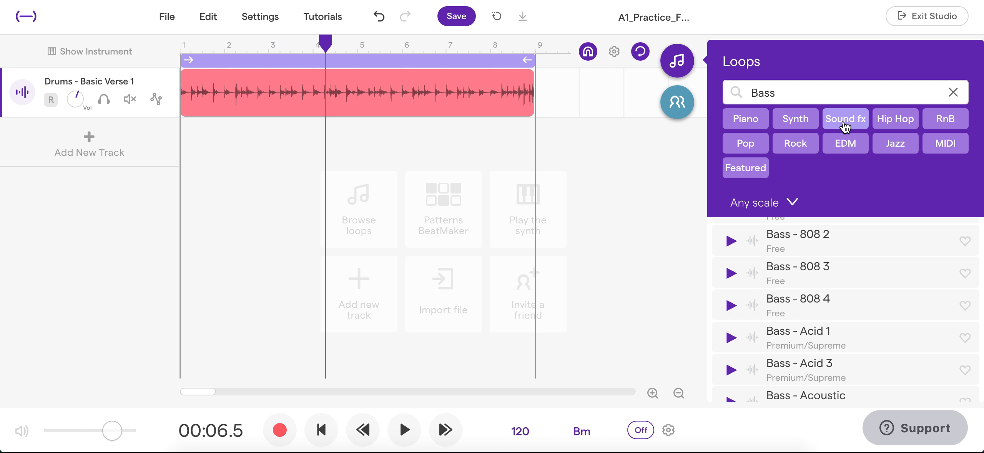
pyautogui.click(796, 147)
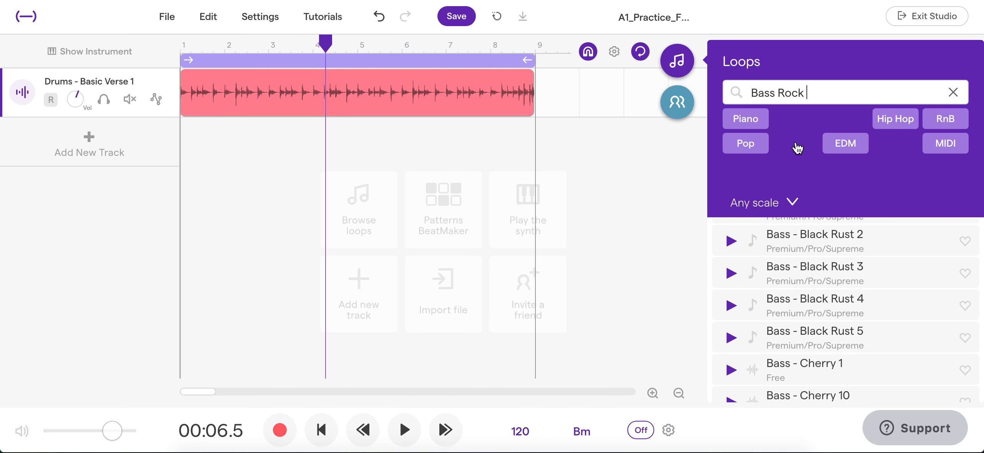
# - Preview the Black Rust bass loops and add Bass - Black Rust 2 as a new track at bar 1
pyautogui.scroll(-1, 817, 317)
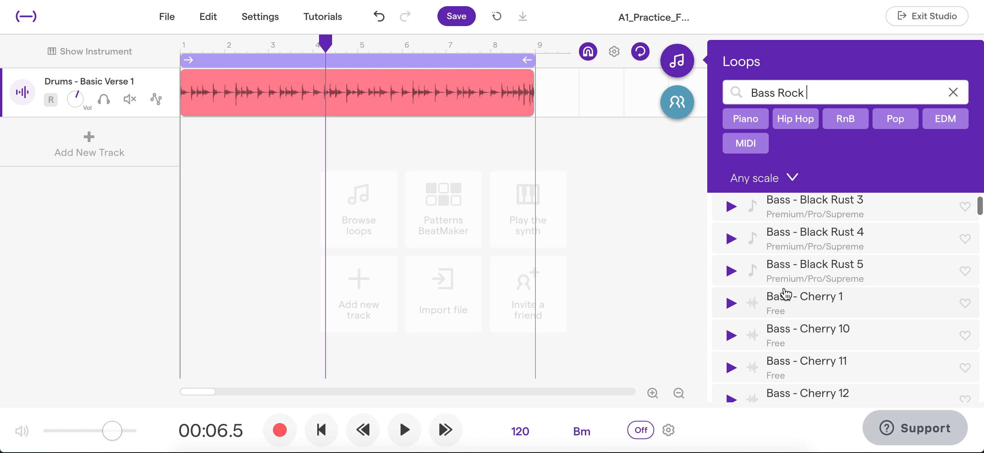
pyautogui.click(731, 272)
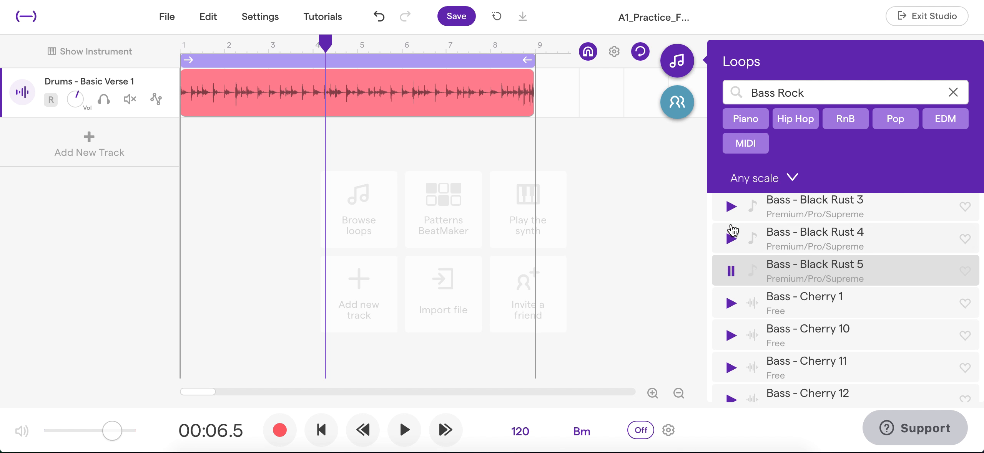
pyautogui.scroll(2, 733, 249)
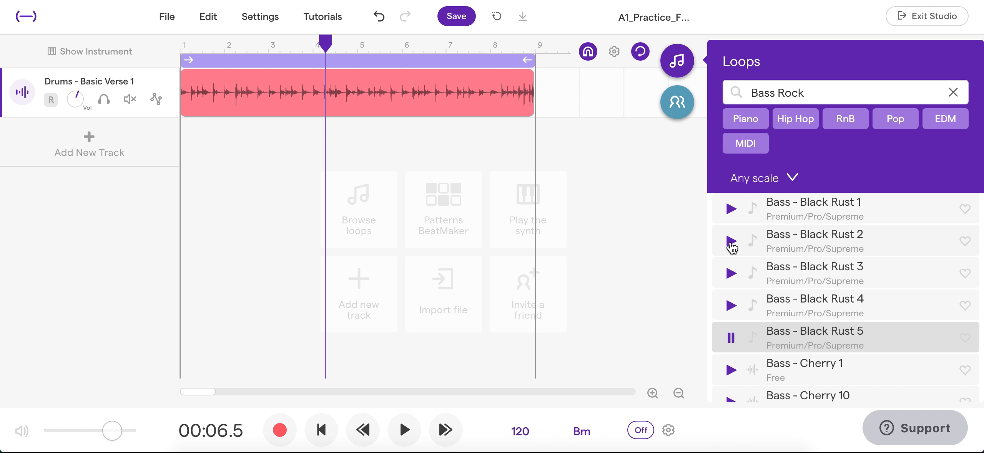
pyautogui.click(731, 242)
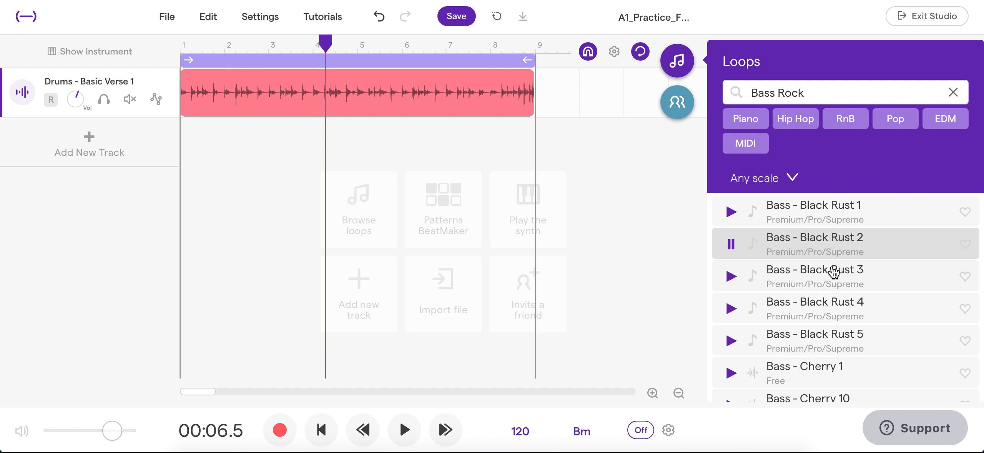
pyautogui.click(731, 245)
pyautogui.moveTo(795, 247); pyautogui.dragTo(186, 141)
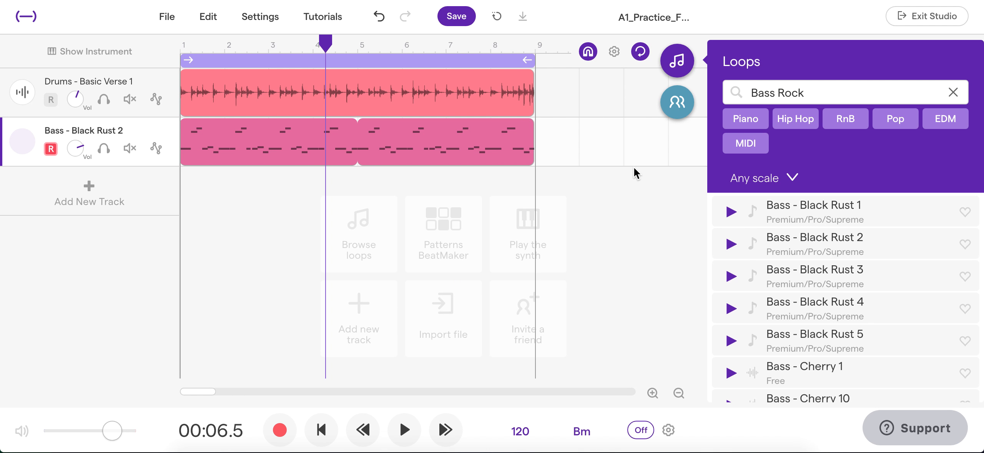
# - Clear the loop search and filter loops by the Piano and Rock tags
pyautogui.click(953, 93)
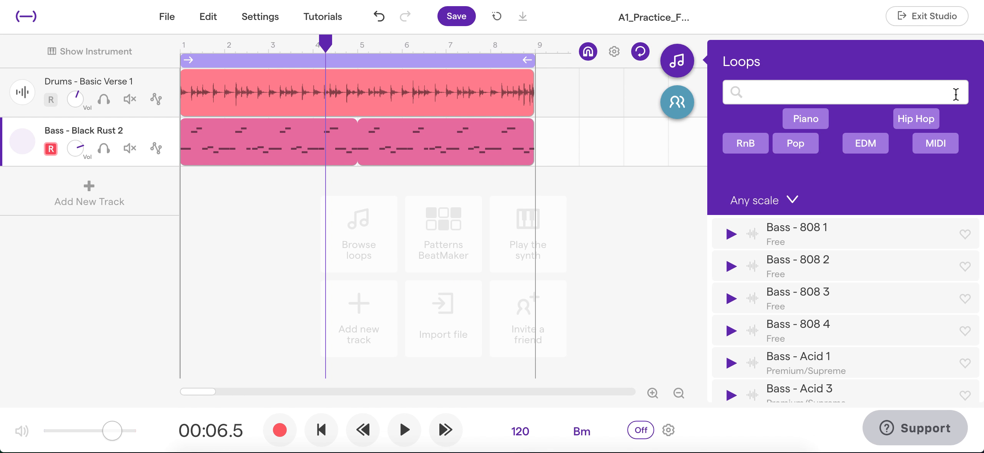
pyautogui.click(891, 120)
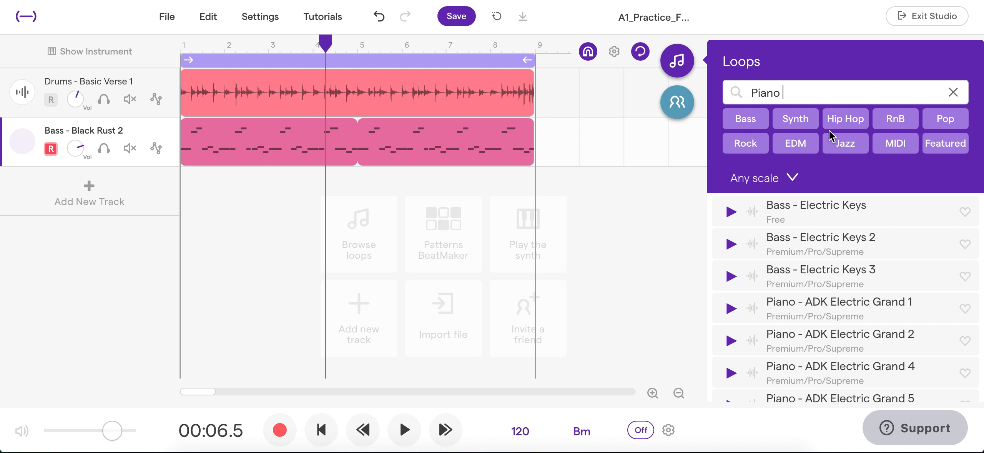
pyautogui.click(752, 145)
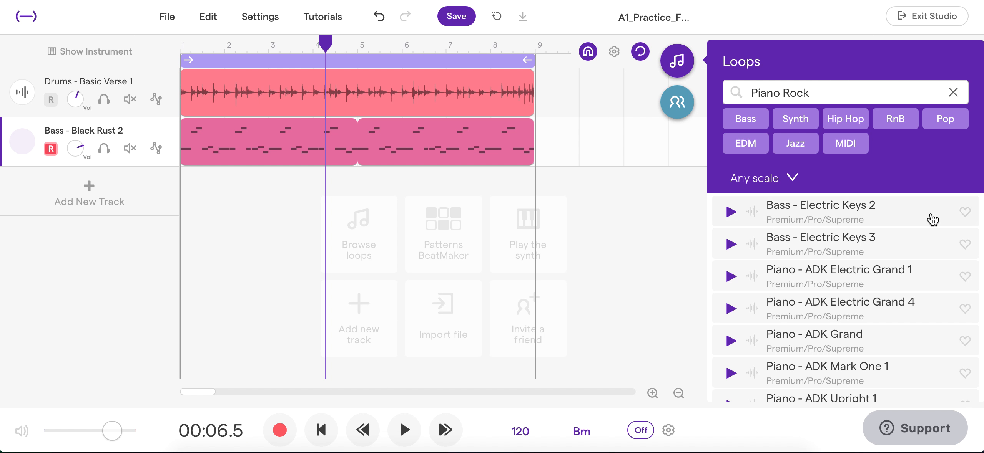
# - Preview several piano loops and add Piano - Purple as a new track at bar 1
pyautogui.scroll(-5, 897, 310)
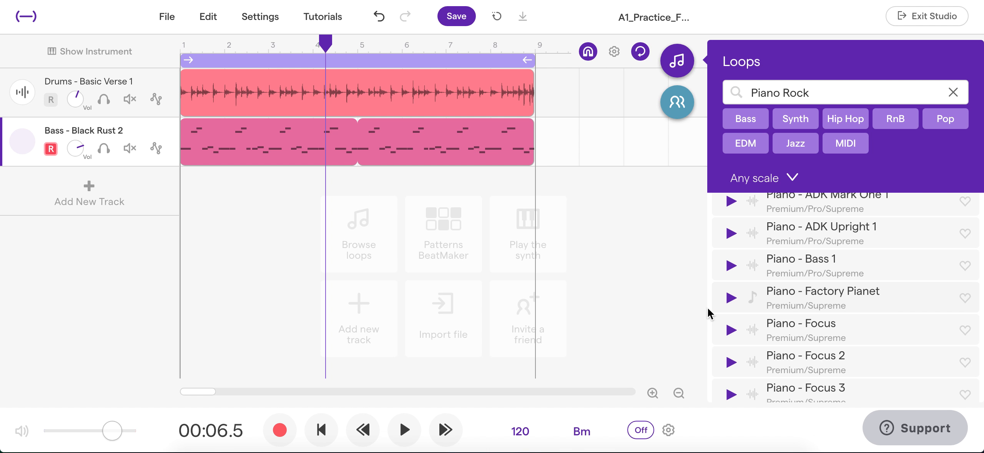
pyautogui.click(729, 331)
pyautogui.click(731, 298)
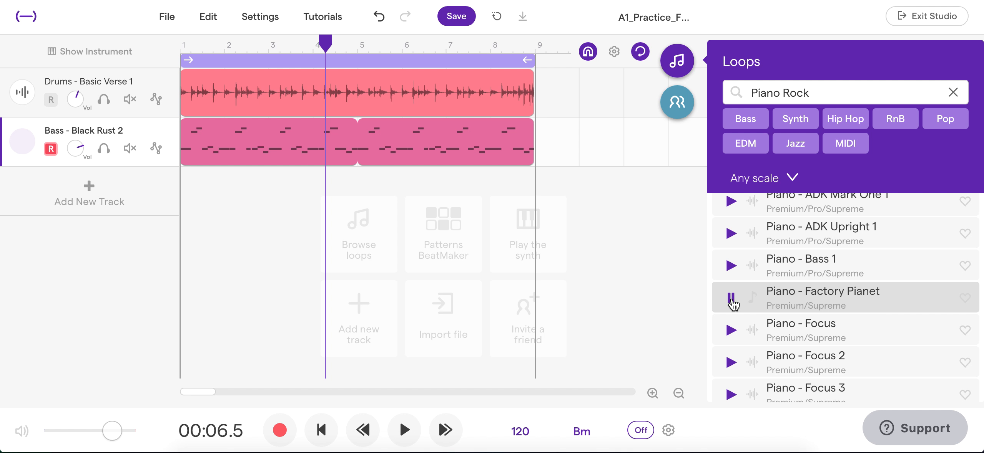
pyautogui.click(731, 298)
pyautogui.scroll(-5, 734, 319)
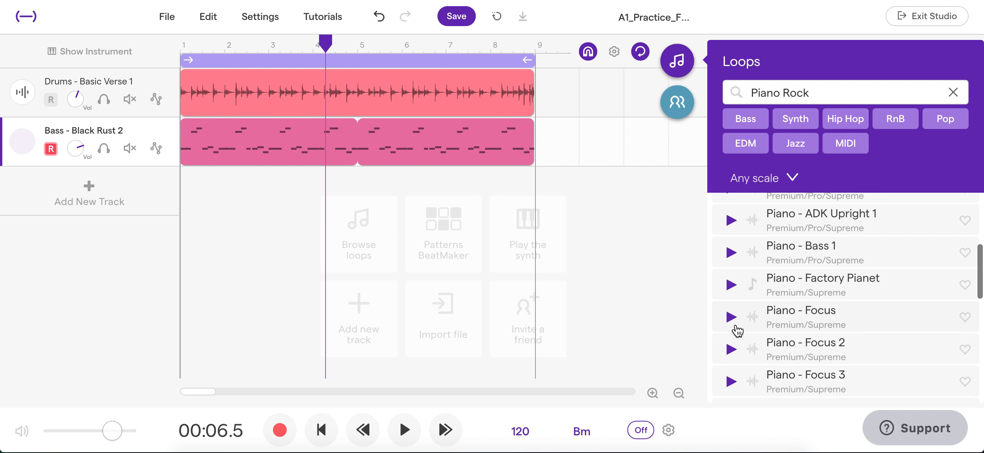
pyautogui.click(732, 312)
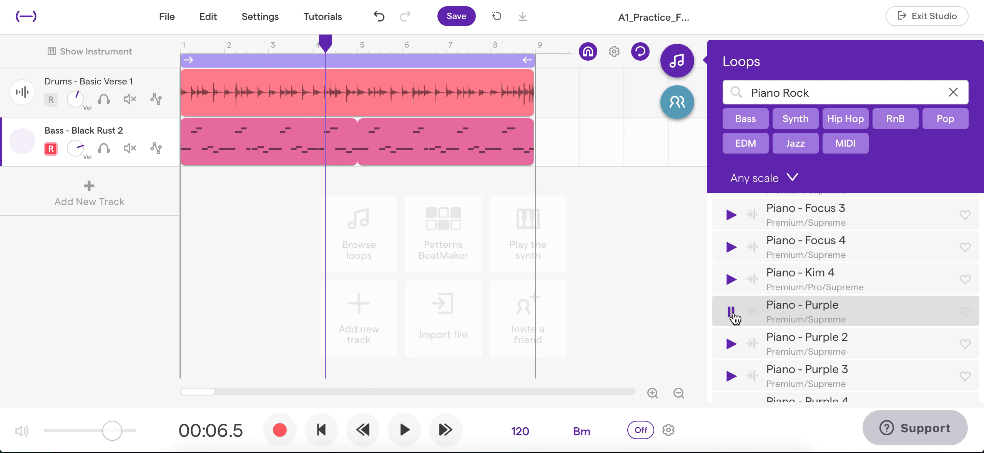
pyautogui.moveTo(776, 319); pyautogui.dragTo(188, 199)
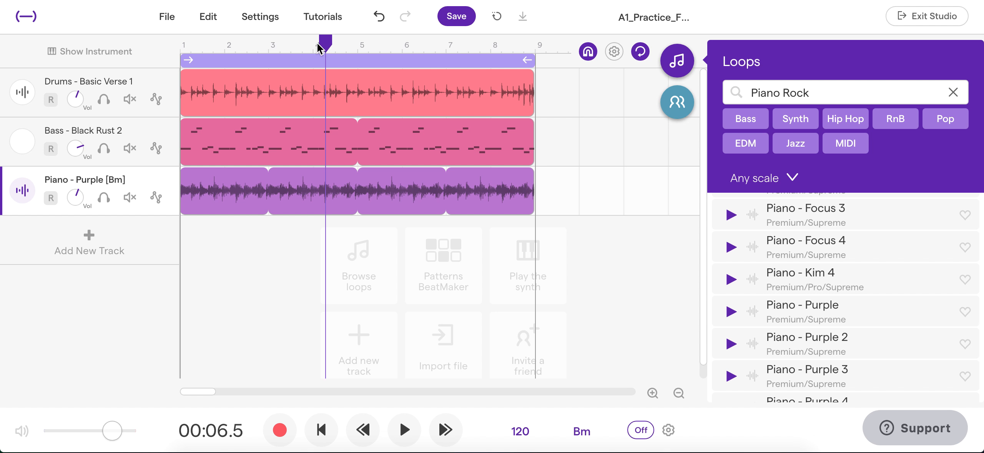
# - Turn off looping and play the three-track arrangement from the start, stopping with the playhead at bar 9
pyautogui.moveTo(325, 41); pyautogui.dragTo(177, 46)
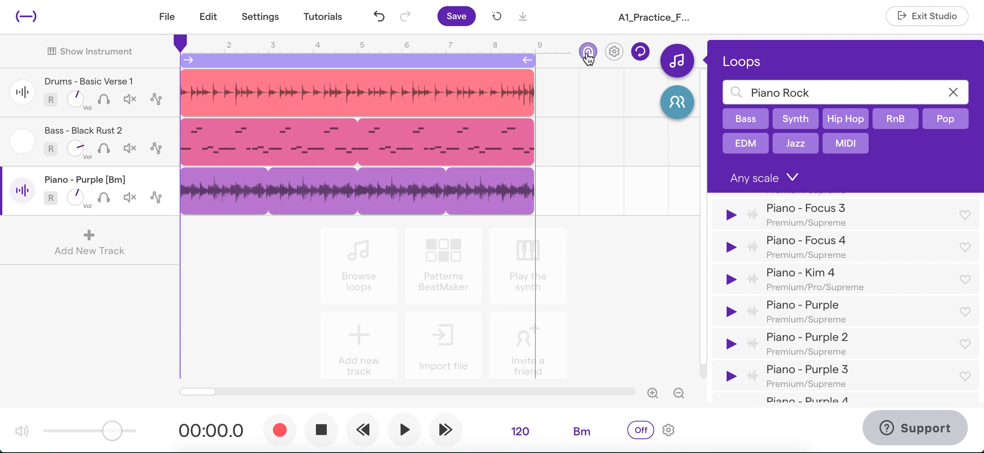
pyautogui.click(490, 59)
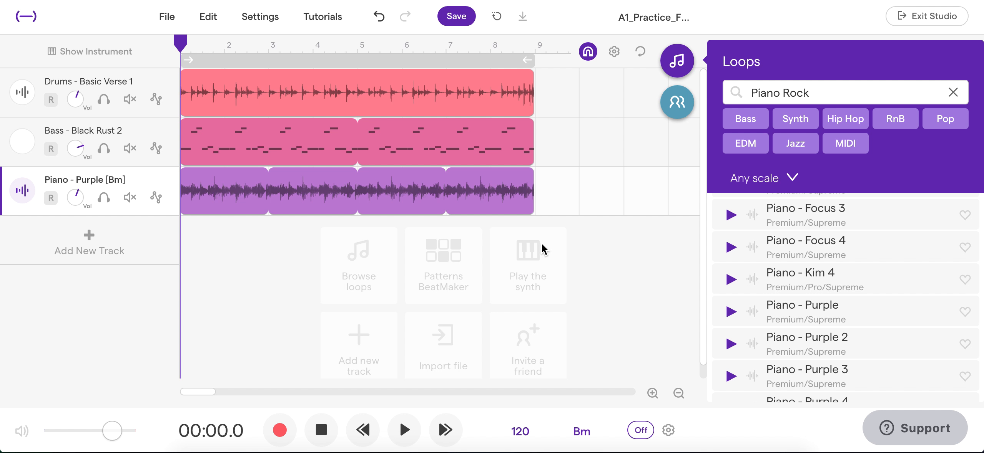
pyautogui.click(404, 430)
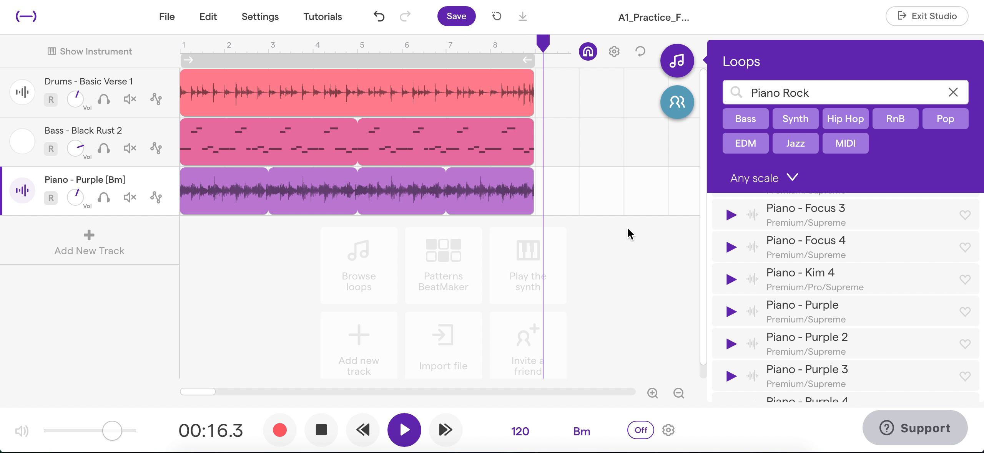
pyautogui.click(321, 430)
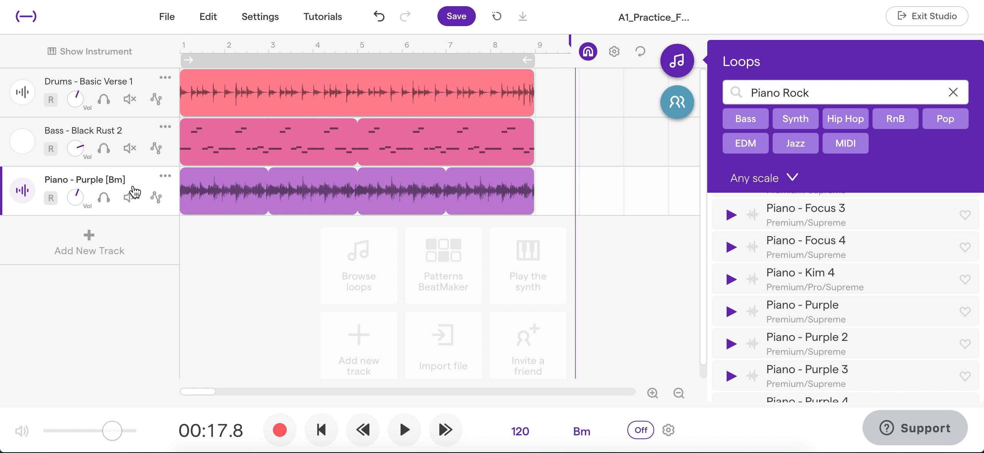
pyautogui.click(535, 44)
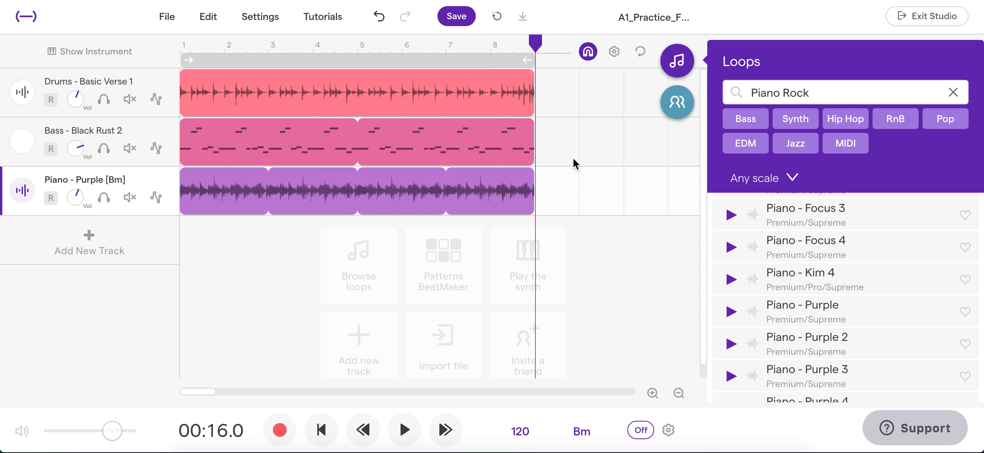